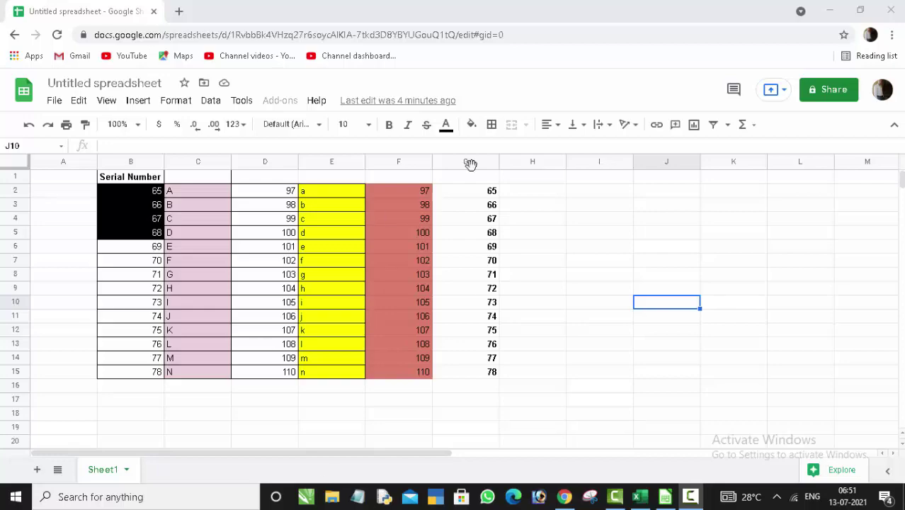
- Delete the old UNICHAR letters in C2:C15 and the UNICODE codes in G2:G15
{"action": "left_click", "coordinate": [561, 264]}
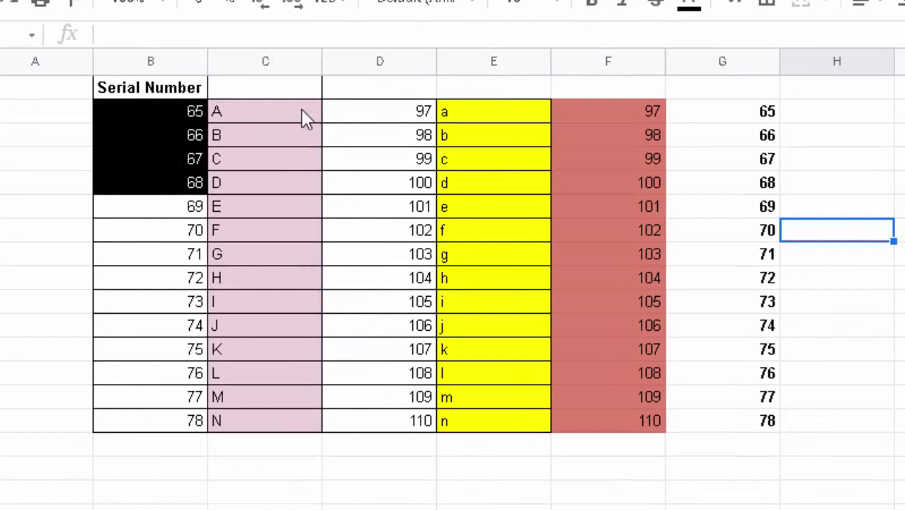
{"action": "mouse_move", "coordinate": [301, 110]}
{"action": "left_mouse_down"}
{"action": "mouse_move", "coordinate": [279, 253]}
{"action": "mouse_move", "coordinate": [276, 439]}
{"action": "left_mouse_up"}
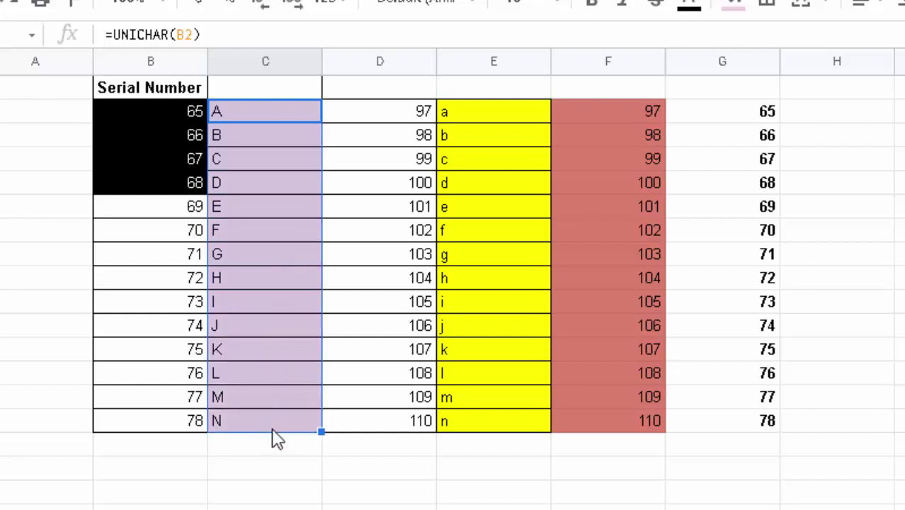
{"action": "key", "text": "Delete"}
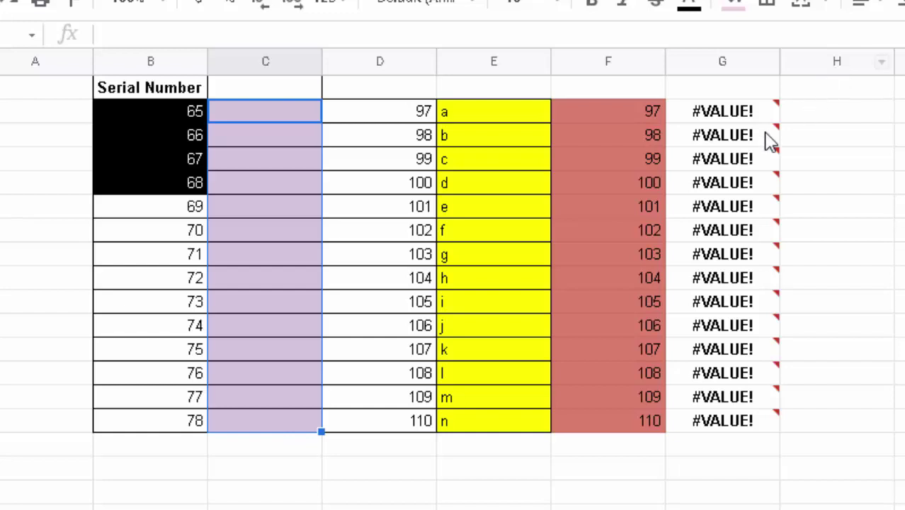
{"action": "left_click", "coordinate": [755, 113]}
{"action": "left_click_drag", "start_coordinate": [753, 117], "coordinate": [751, 437]}
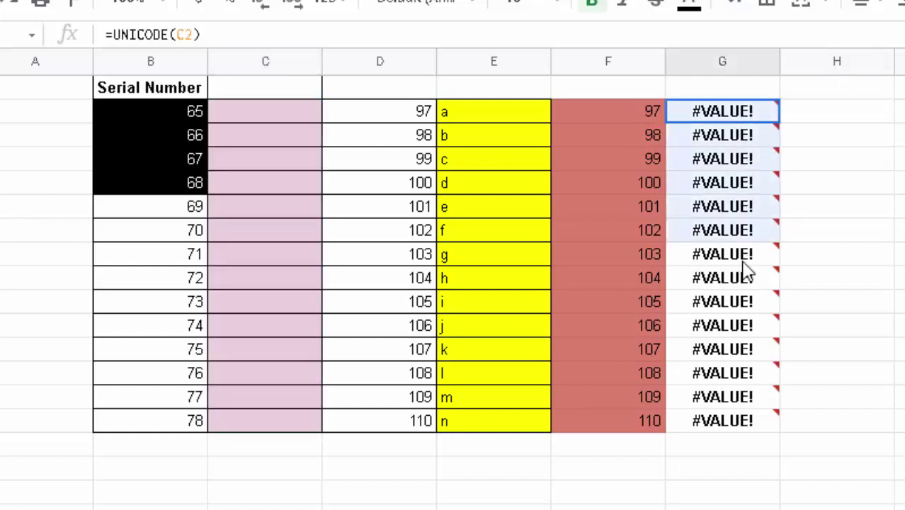
{"action": "key", "text": "Delete"}
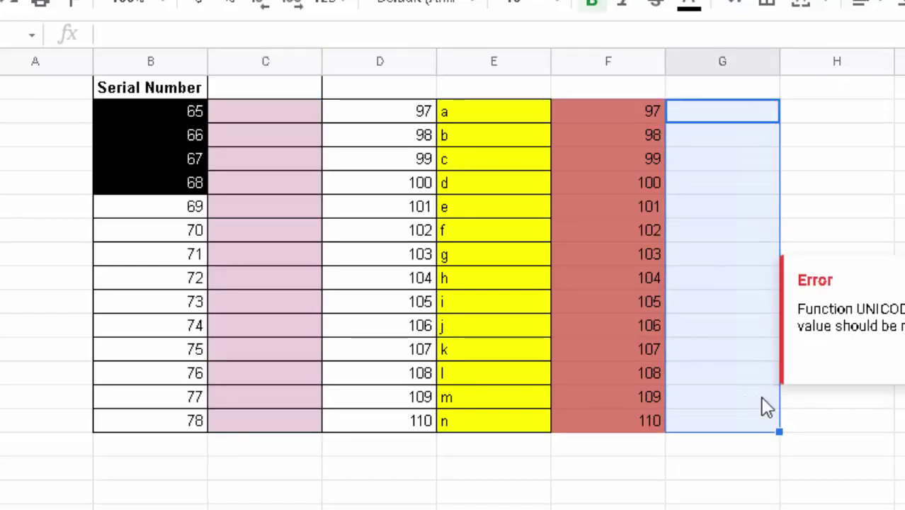
- Begin the formula =UNICHAR(B2) in cell C2, referencing the code 65 in B2
{"action": "left_click", "coordinate": [847, 457]}
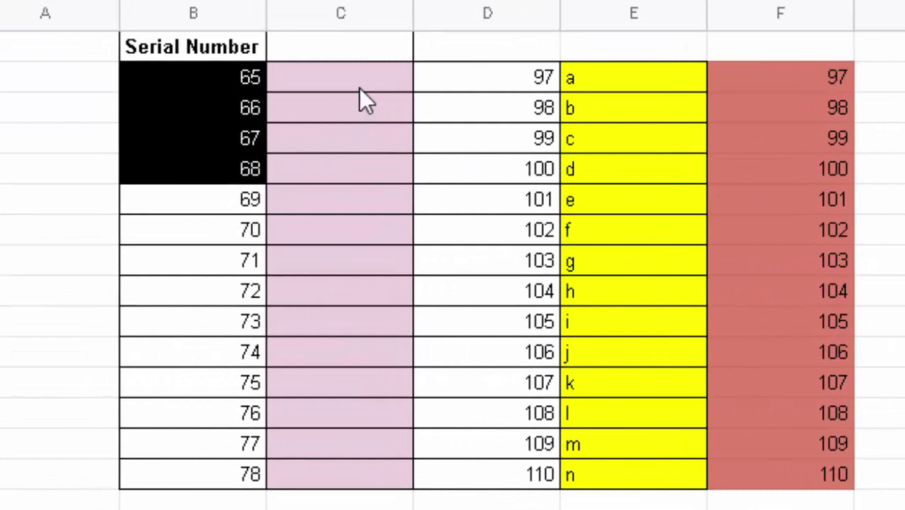
{"action": "left_click", "coordinate": [369, 73]}
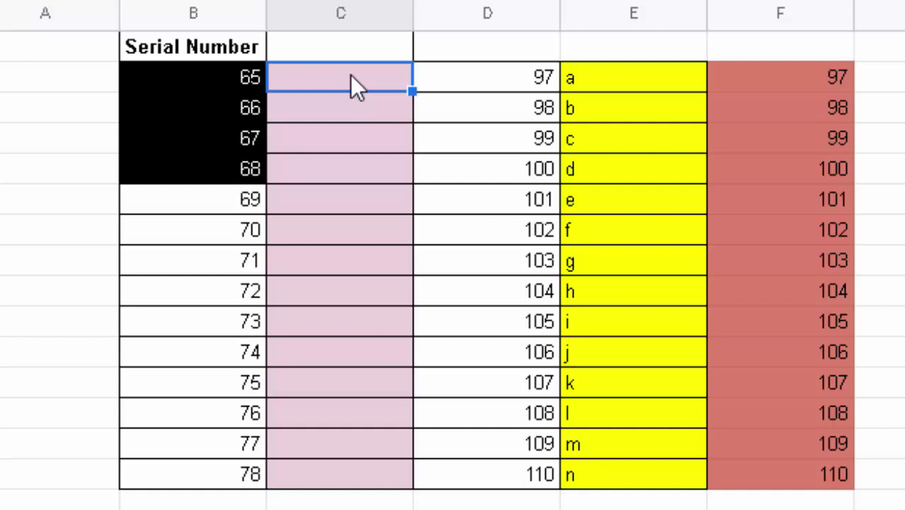
{"action": "type", "text": "=u"}
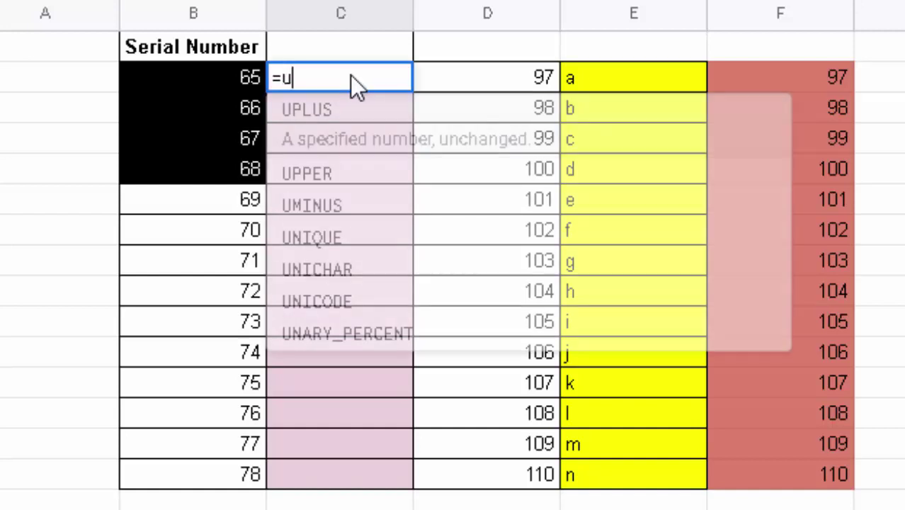
{"action": "type", "text": "nich"}
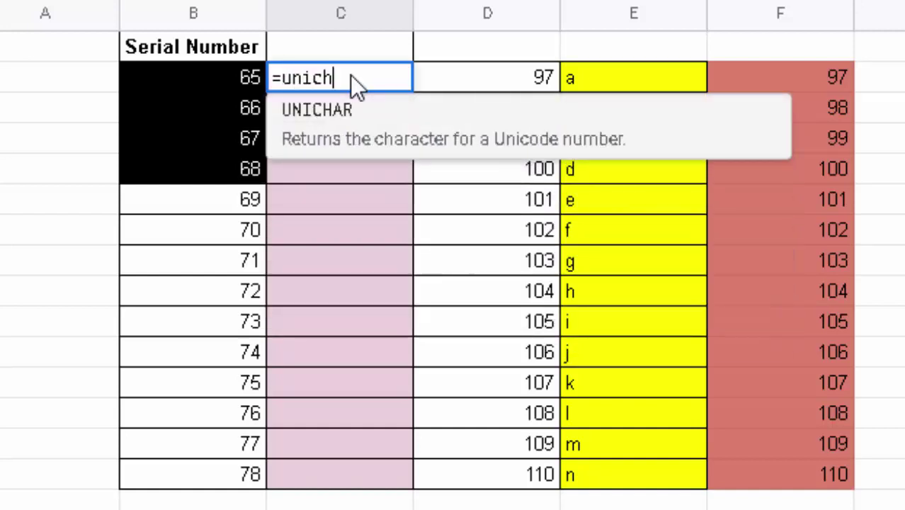
{"action": "type", "text": "r("}
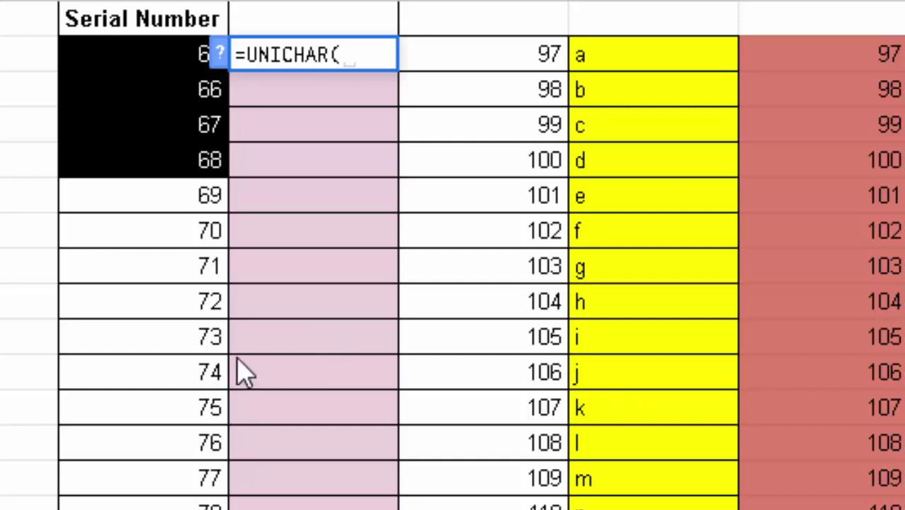
{"action": "left_click", "coordinate": [150, 57]}
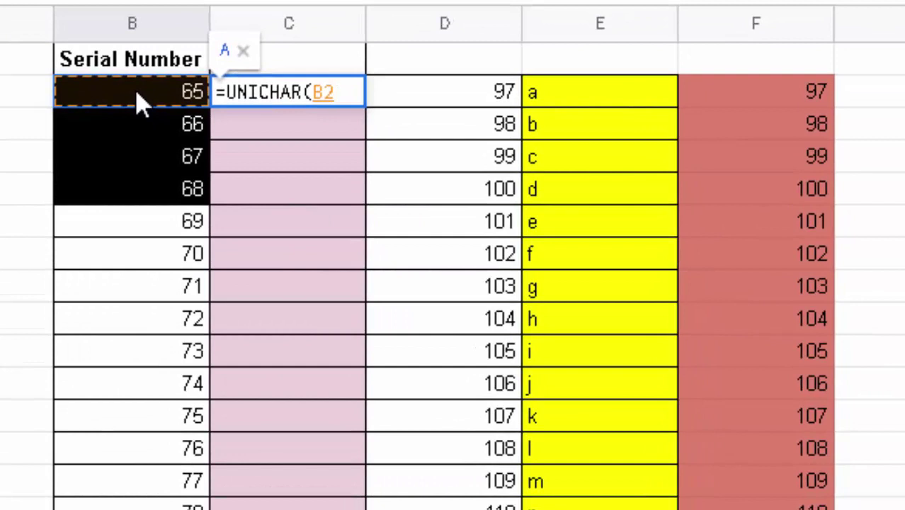
- Finish =UNICHAR(B2) in C2 and accept the autofill to get letters A–N down column C
{"action": "type", "text": ")"}
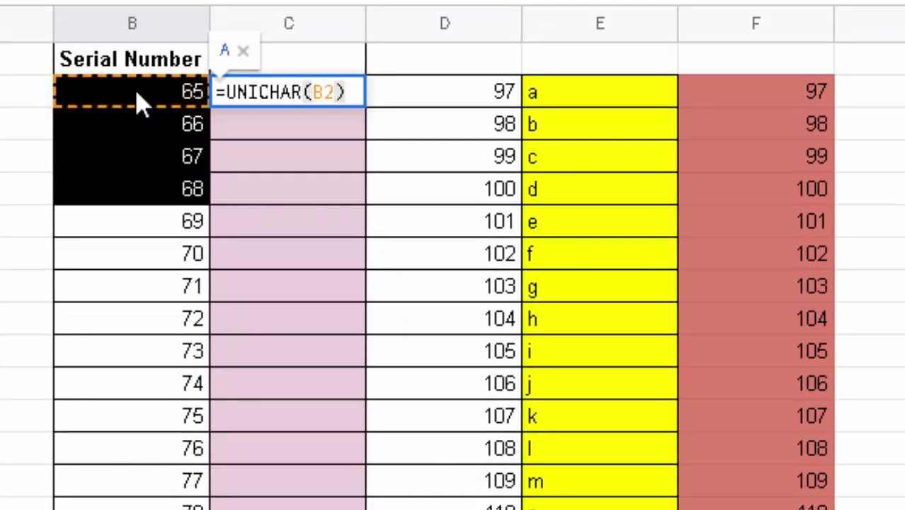
{"action": "key", "text": "Return"}
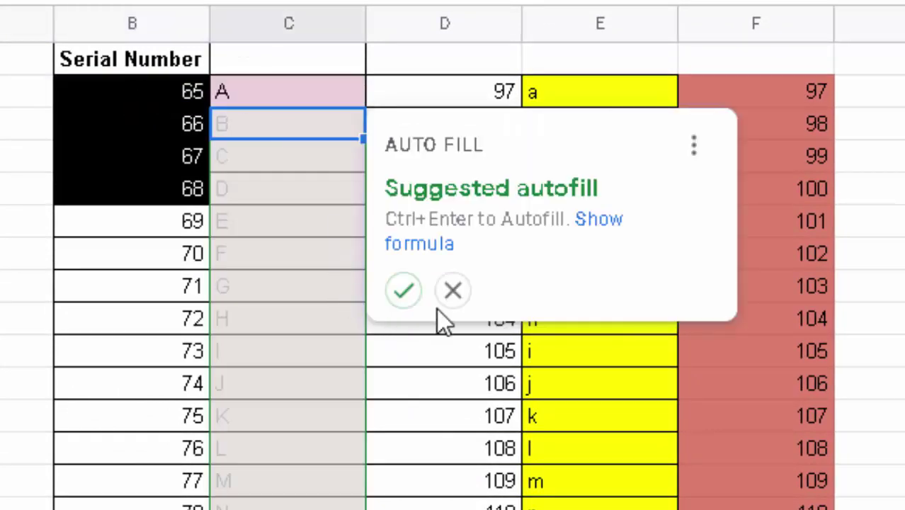
{"action": "left_click", "coordinate": [404, 289]}
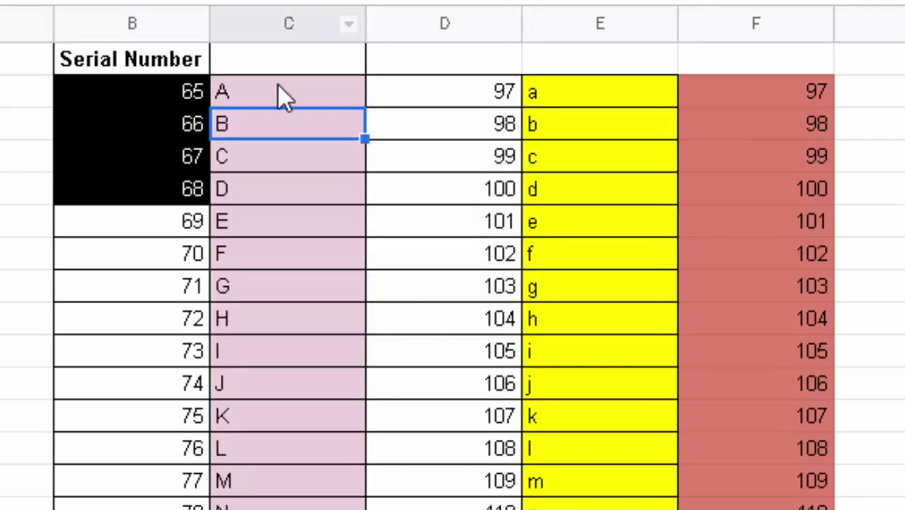
- Make the letters A–N in C2:C15 bold
{"action": "left_click_drag", "start_coordinate": [279, 86], "coordinate": [298, 495]}
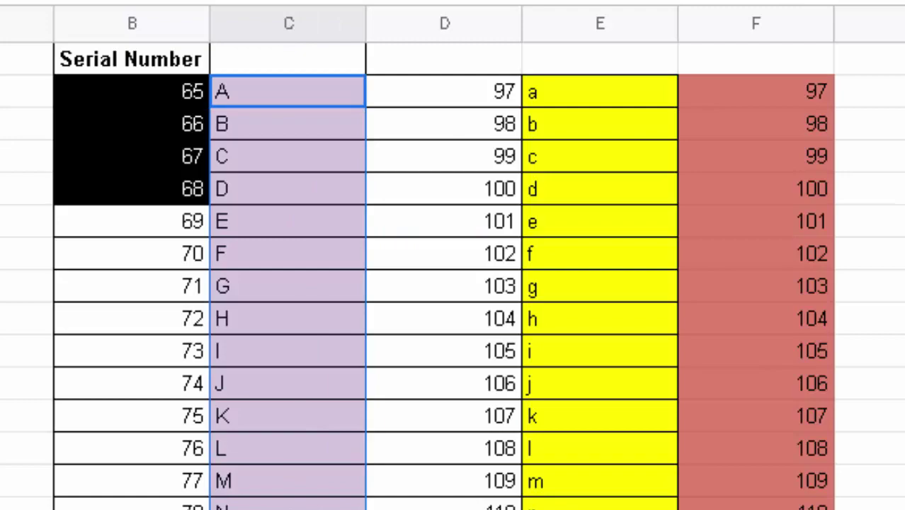
{"action": "key", "text": "ctrl+b"}
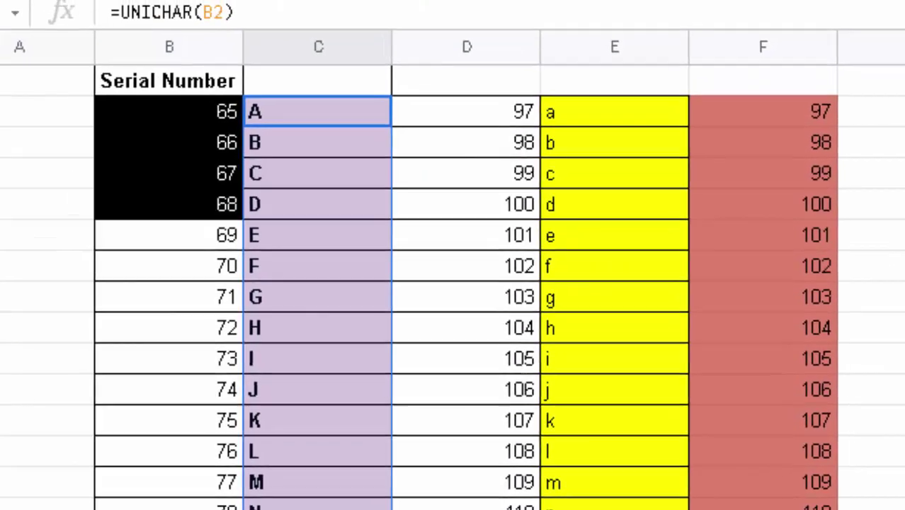
{"action": "left_click", "coordinate": [61, 148]}
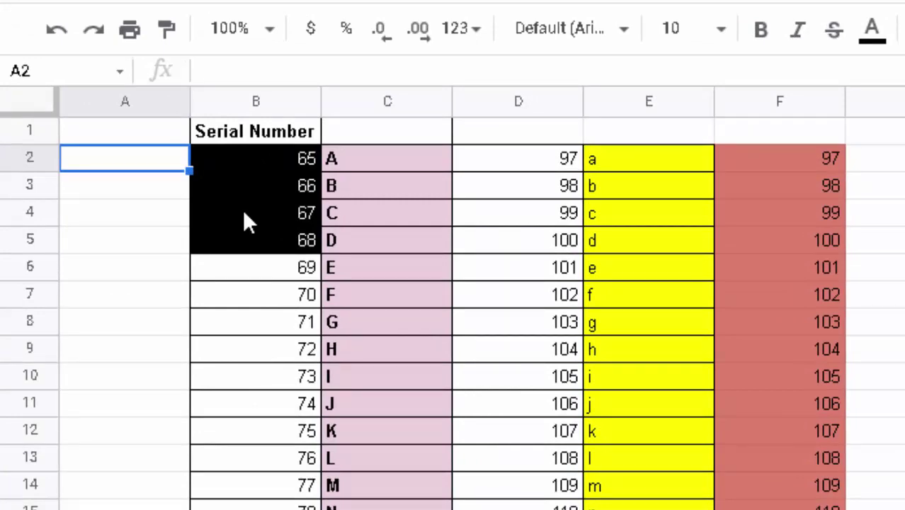
- Enter =UNICODE(C2) in cell A2 to get the code of letter A
{"action": "type", "text": "=uni"}
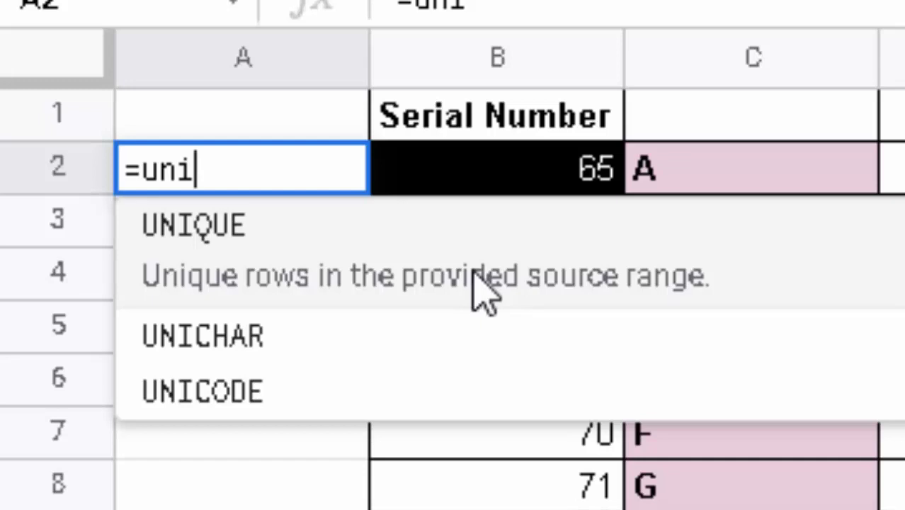
{"action": "key", "text": "Down"}
{"action": "key", "text": "Down"}
{"action": "key", "text": "Tab"}
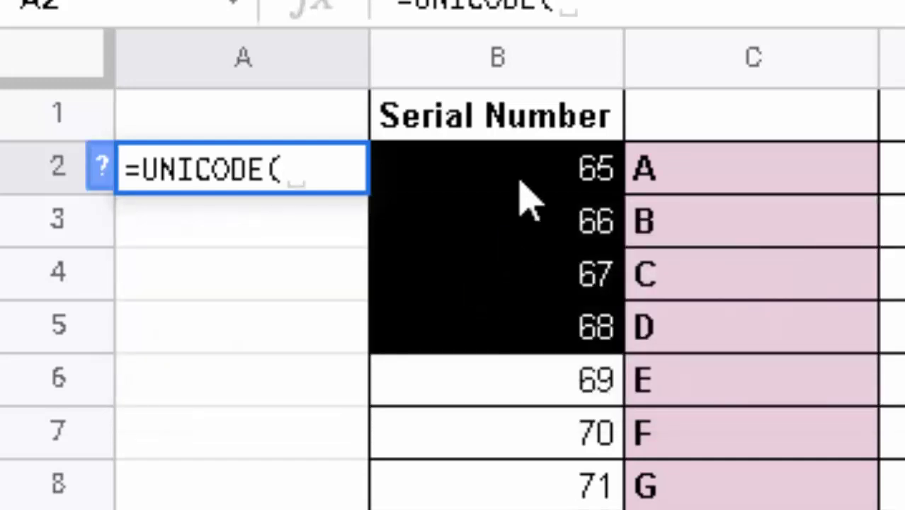
{"action": "left_click", "coordinate": [767, 175]}
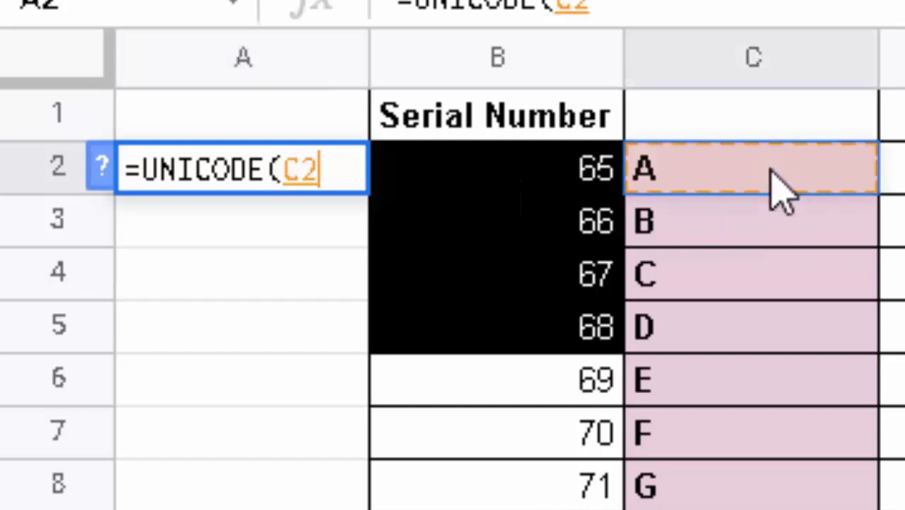
{"action": "type", "text": ")"}
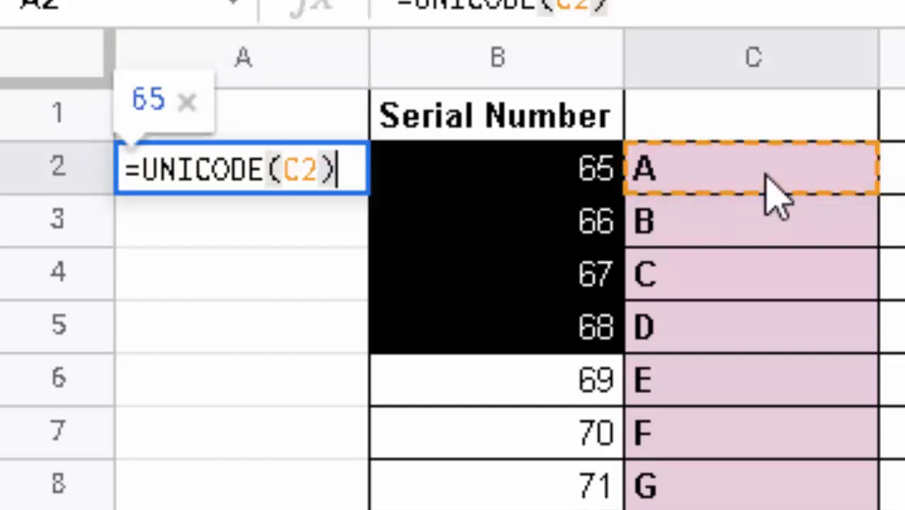
{"action": "key", "text": "Return"}
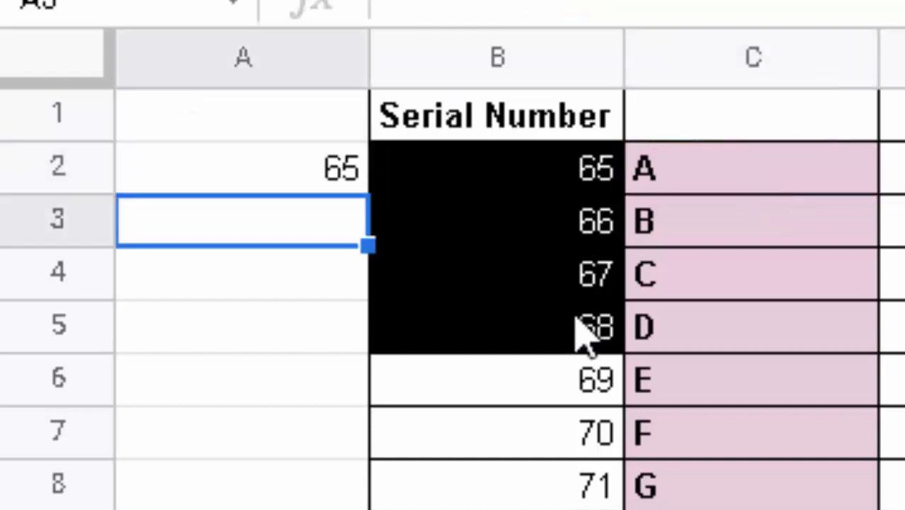
- Copy the UNICODE formula down column A and clear the #VALUE! error in A16
{"action": "left_click", "coordinate": [301, 177]}
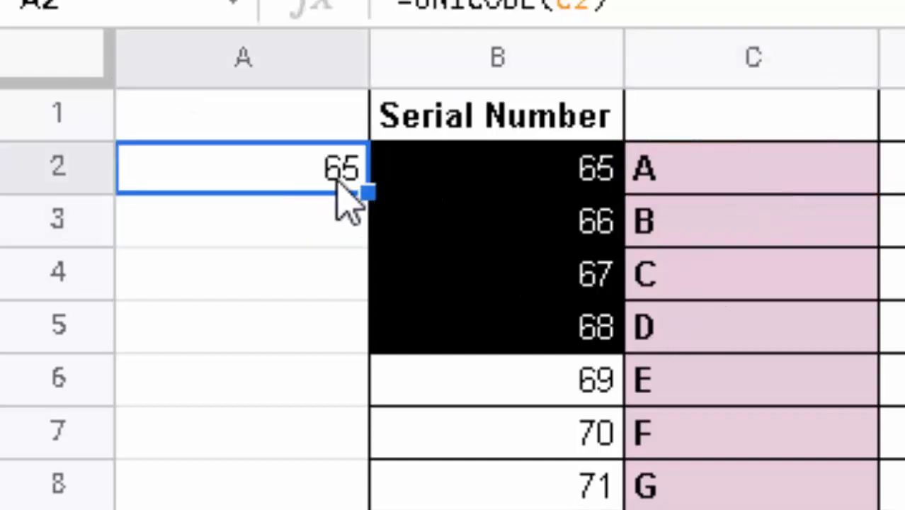
{"action": "left_click_drag", "start_coordinate": [368, 191], "coordinate": [370, 506]}
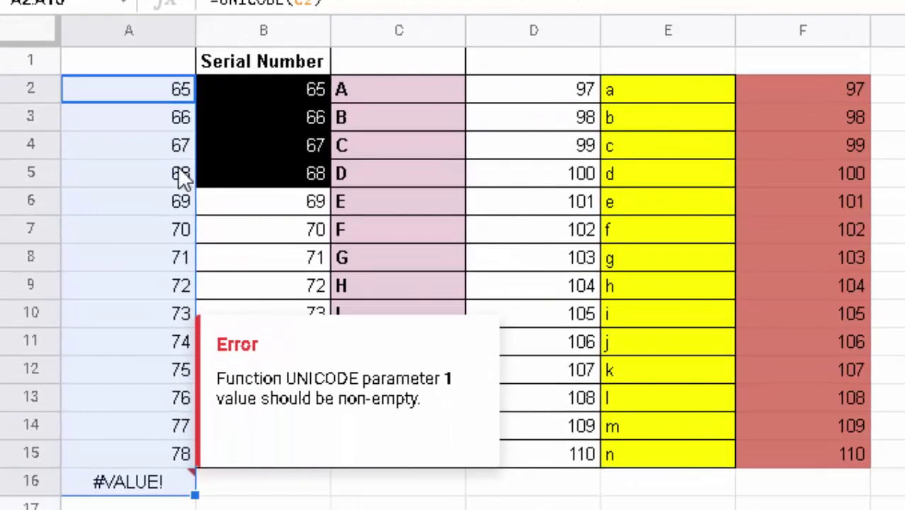
{"action": "left_click", "coordinate": [126, 484]}
{"action": "key", "text": "Delete"}
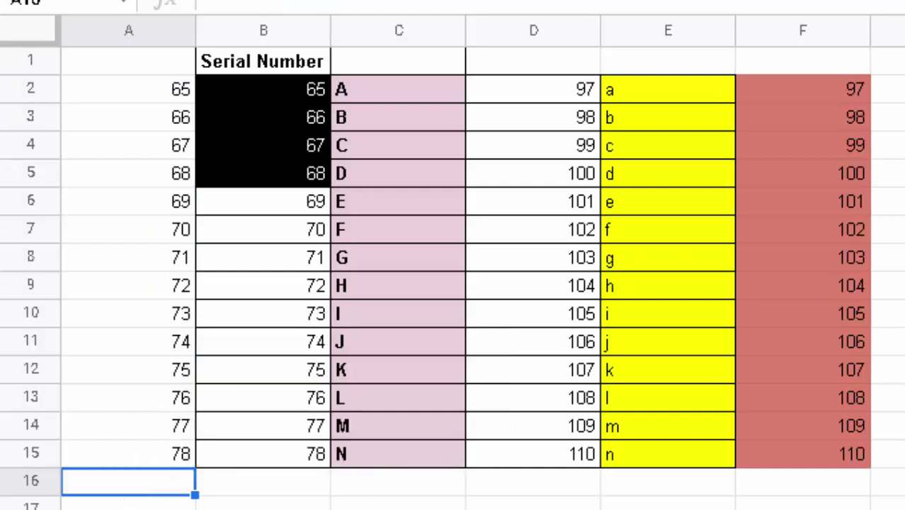
- Bold the lowercase letters a–n and their codes 97–110
{"action": "left_click", "coordinate": [887, 89]}
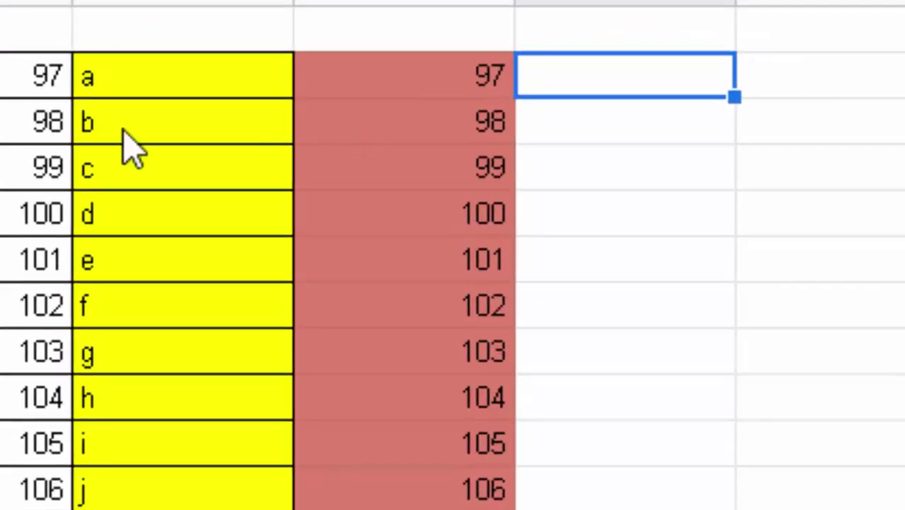
{"action": "left_click_drag", "start_coordinate": [151, 85], "coordinate": [418, 495]}
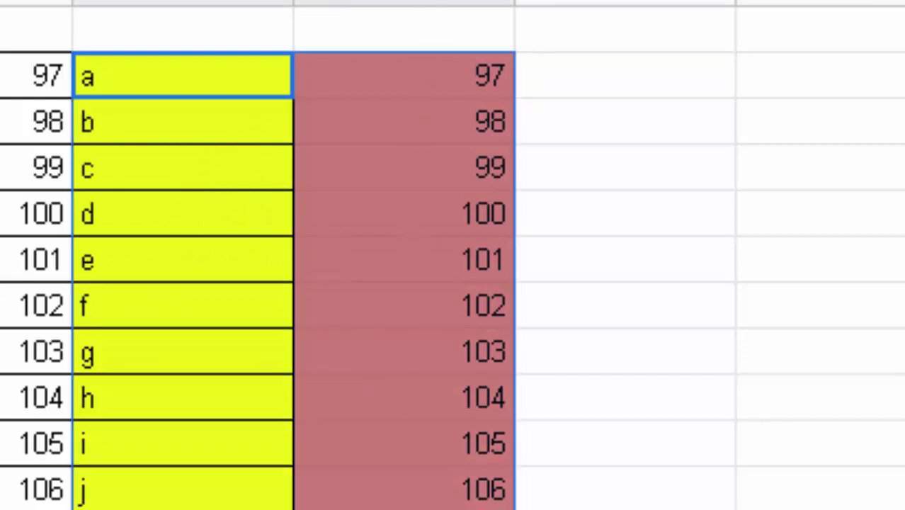
{"action": "key", "text": "ctrl+b"}
{"action": "mouse_move", "coordinate": [425, 82]}
{"action": "left_mouse_down"}
{"action": "mouse_move", "coordinate": [432, 417]}
{"action": "mouse_move", "coordinate": [448, 449]}
{"action": "left_mouse_up"}
- Enter =UNICHAR(D2) beside code 97 and autofill it to show letters a–n
{"action": "left_click", "coordinate": [619, 78]}
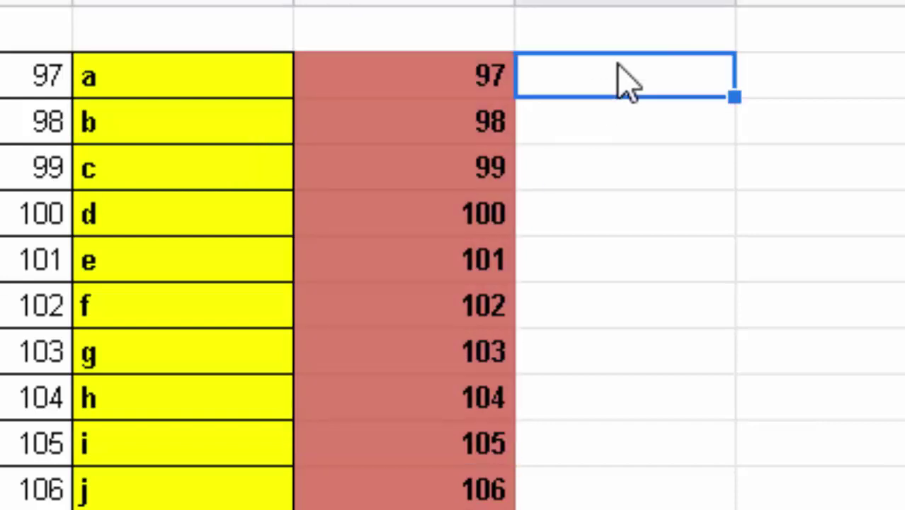
{"action": "type", "text": "="}
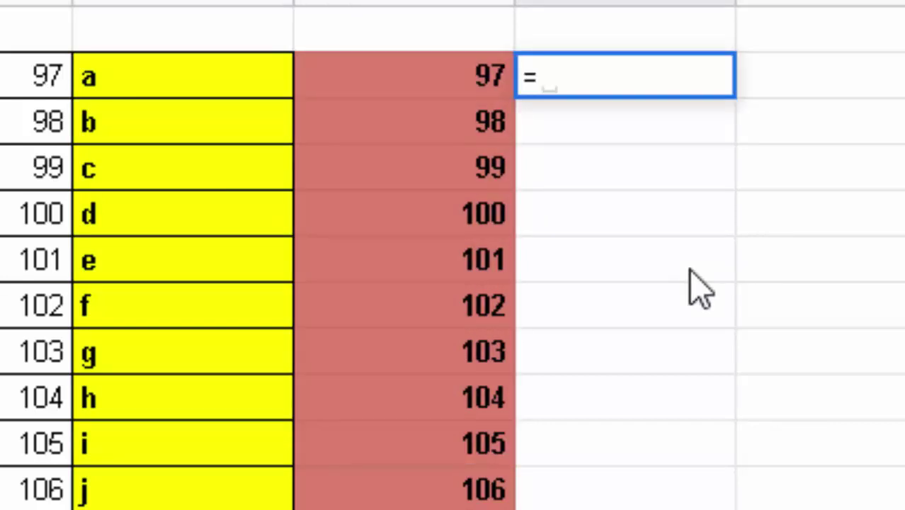
{"action": "type", "text": "uni"}
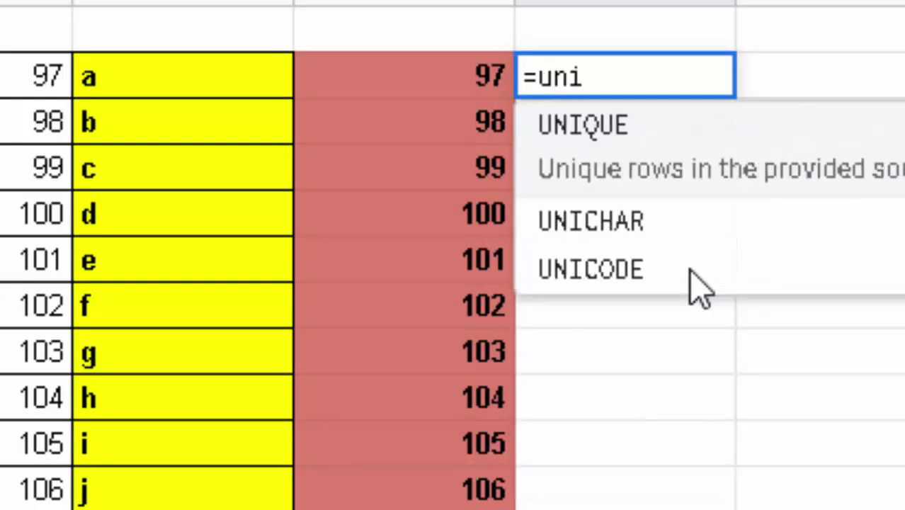
{"action": "type", "text": "c"}
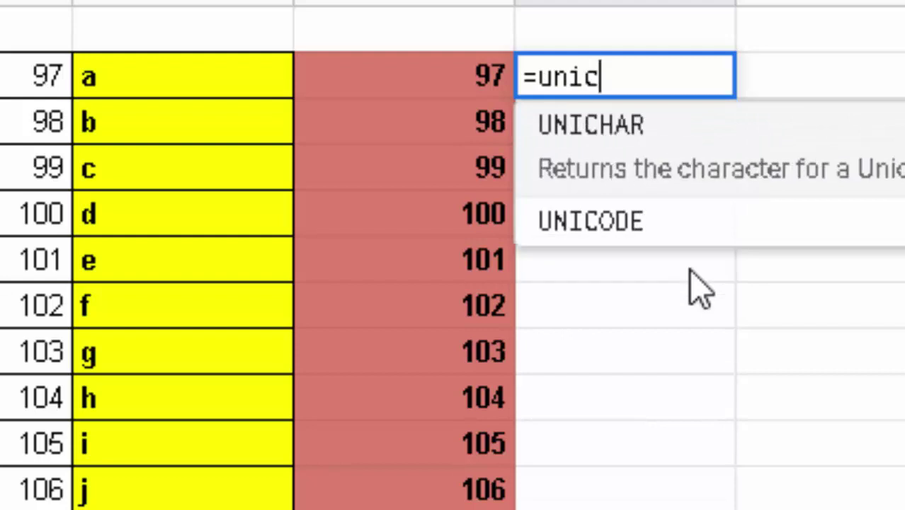
{"action": "type", "text": "h"}
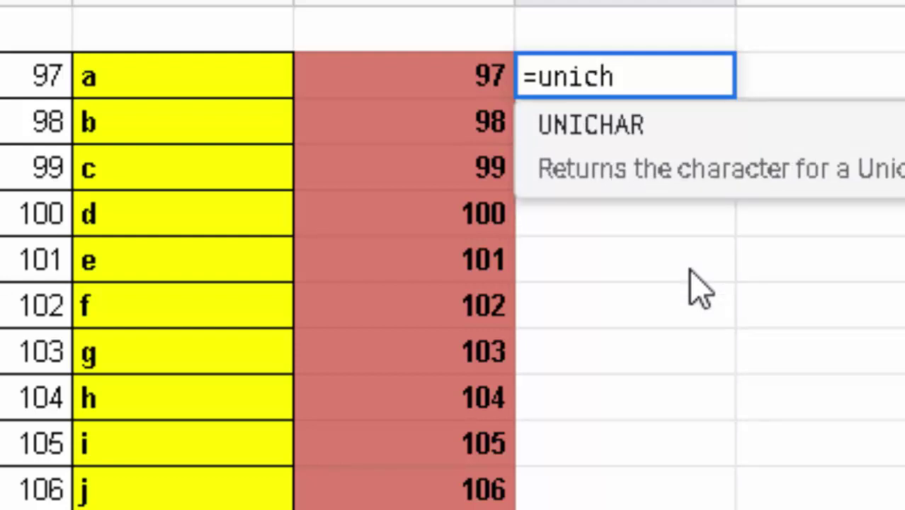
{"action": "key", "text": "Tab"}
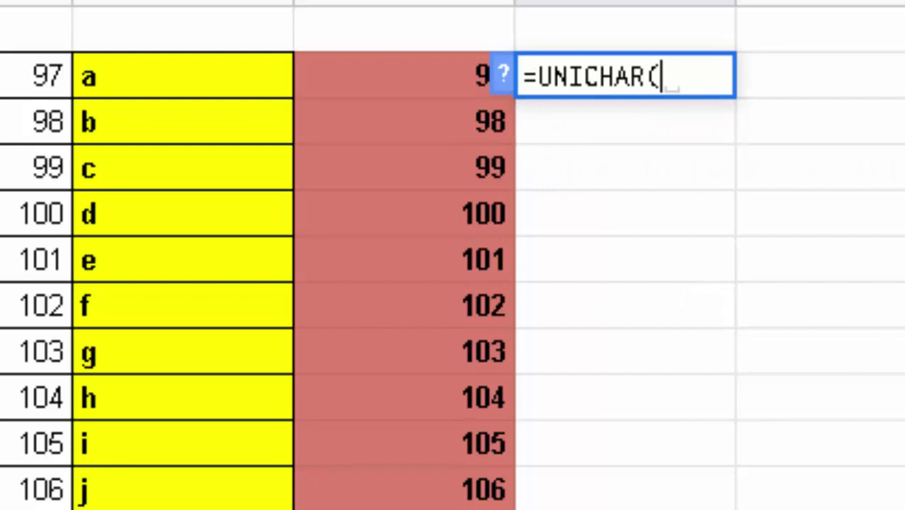
{"action": "type", "text": "D2"}
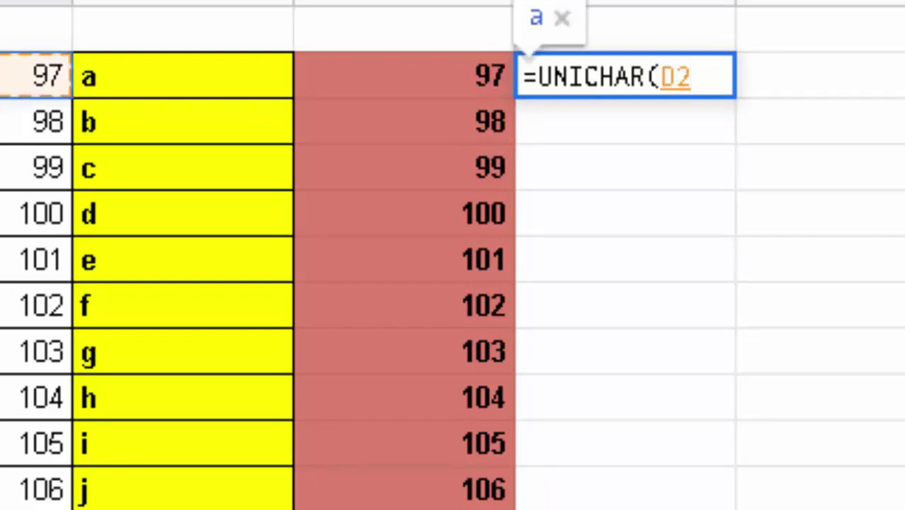
{"action": "type", "text": ")"}
{"action": "key", "text": "Return"}
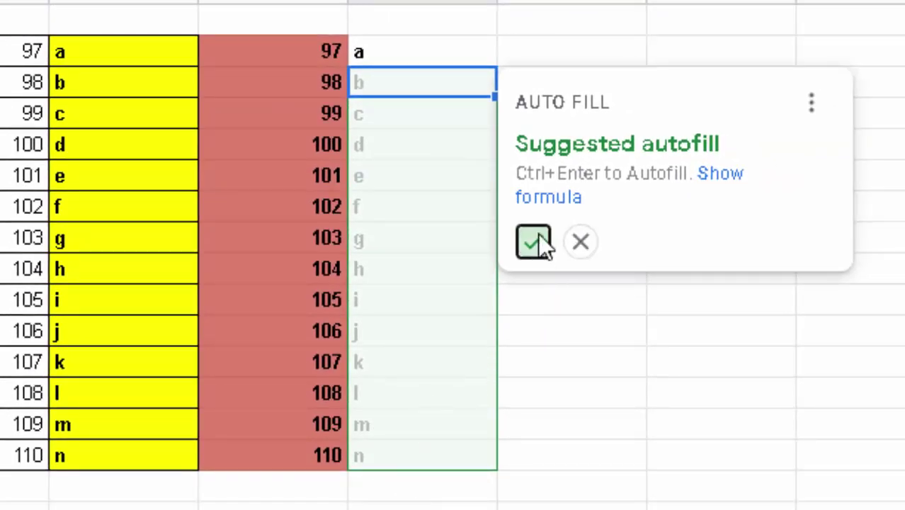
{"action": "left_click", "coordinate": [538, 244]}
{"action": "key", "text": "ctrl+c"}
{"action": "left_click_drag", "start_coordinate": [444, 49], "coordinate": [458, 445]}
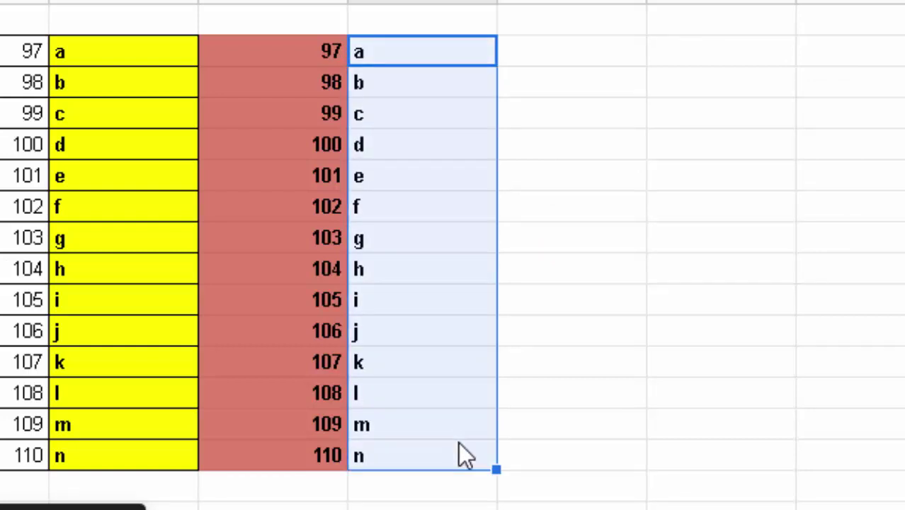
- Fill the new a–n letters column with pale orange
{"action": "left_click", "coordinate": [498, 3]}
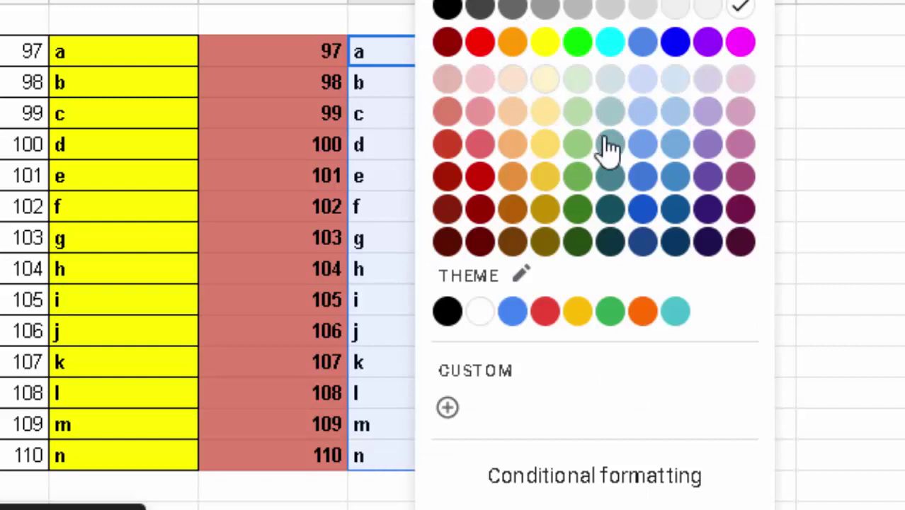
{"action": "left_click", "coordinate": [549, 150]}
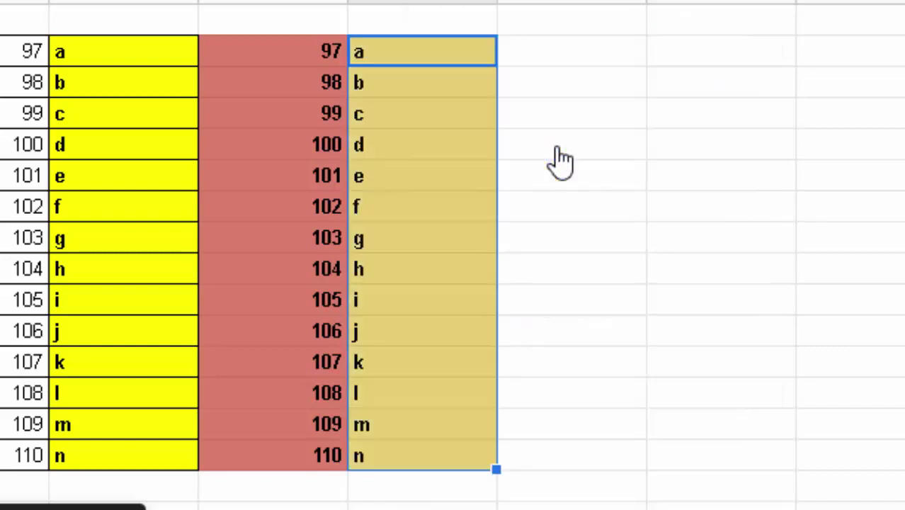
{"action": "left_click", "coordinate": [594, 301]}
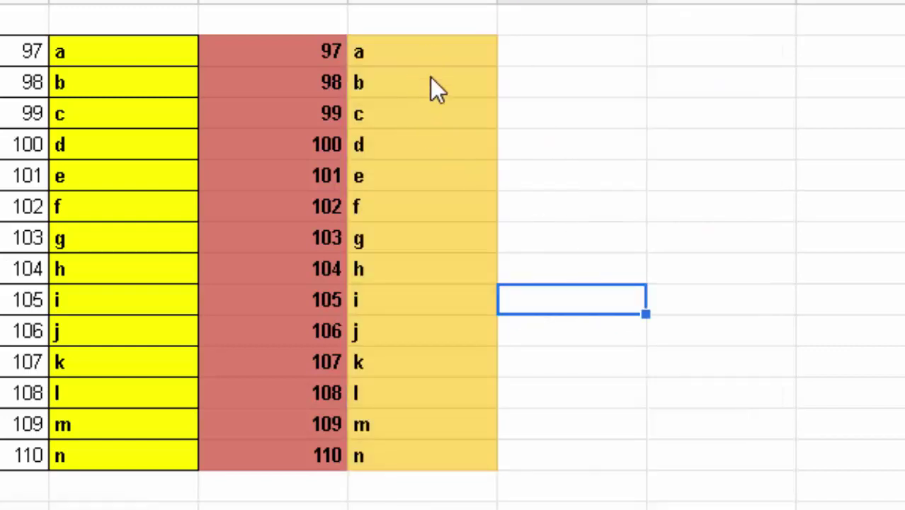
- Put black borders around every cell of the a–n letters column
{"action": "left_click_drag", "start_coordinate": [430, 53], "coordinate": [446, 453]}
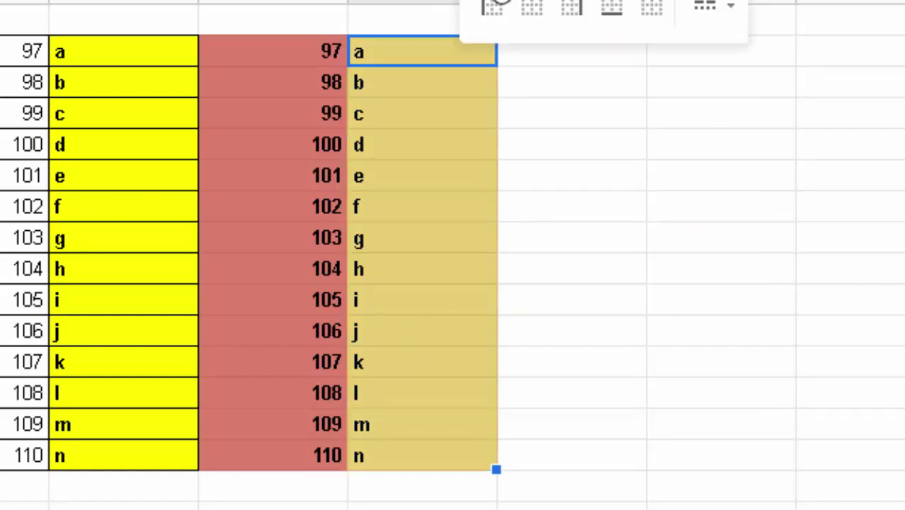
{"action": "left_click", "coordinate": [492, 7]}
{"action": "left_click", "coordinate": [656, 364]}
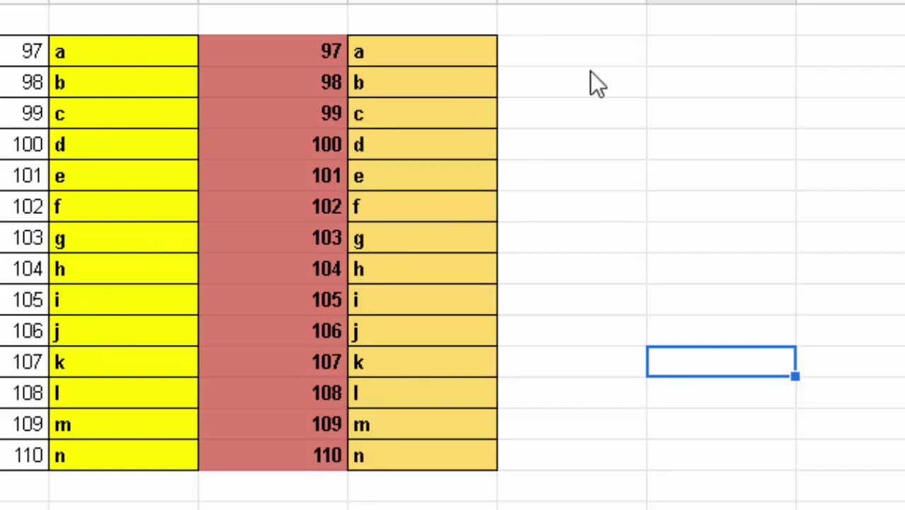
{"action": "left_click", "coordinate": [570, 56]}
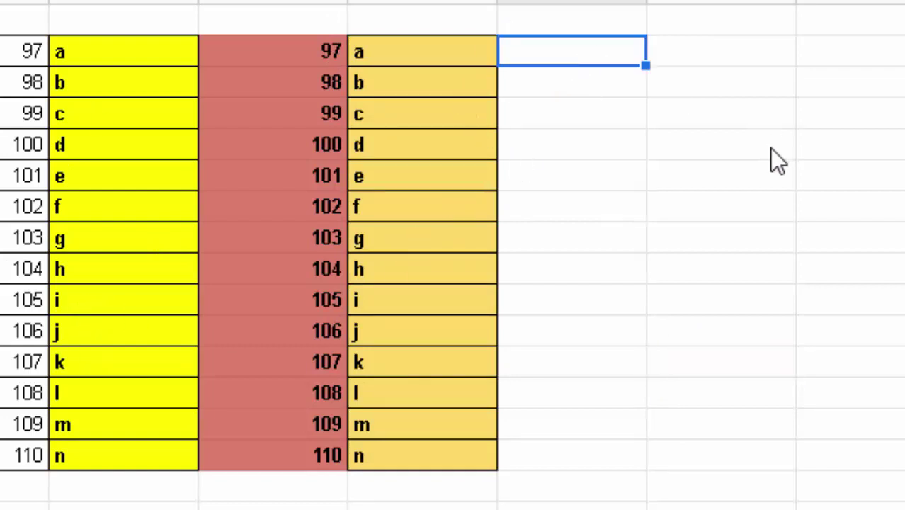
- Enter =UNICODE(G2) right of letter a and autofill it to return codes 97–110
{"action": "left_click", "coordinate": [378, 44]}
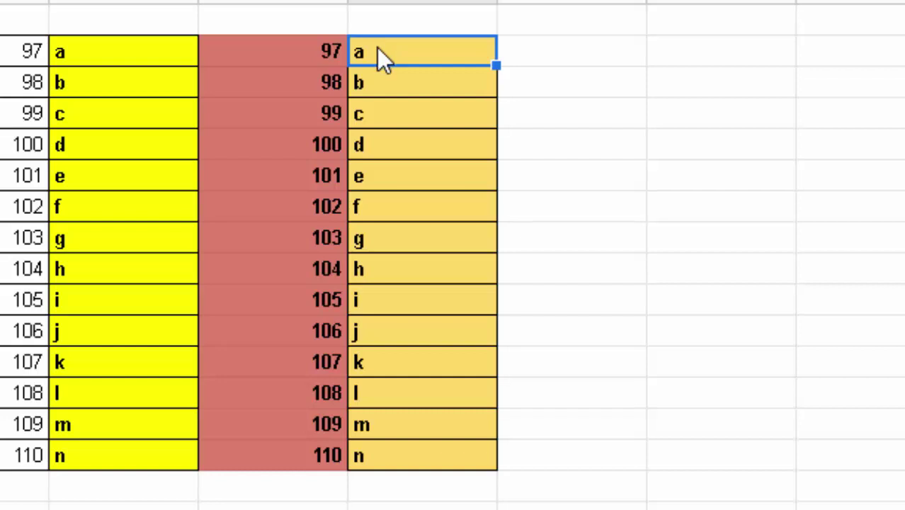
{"action": "left_click", "coordinate": [591, 51]}
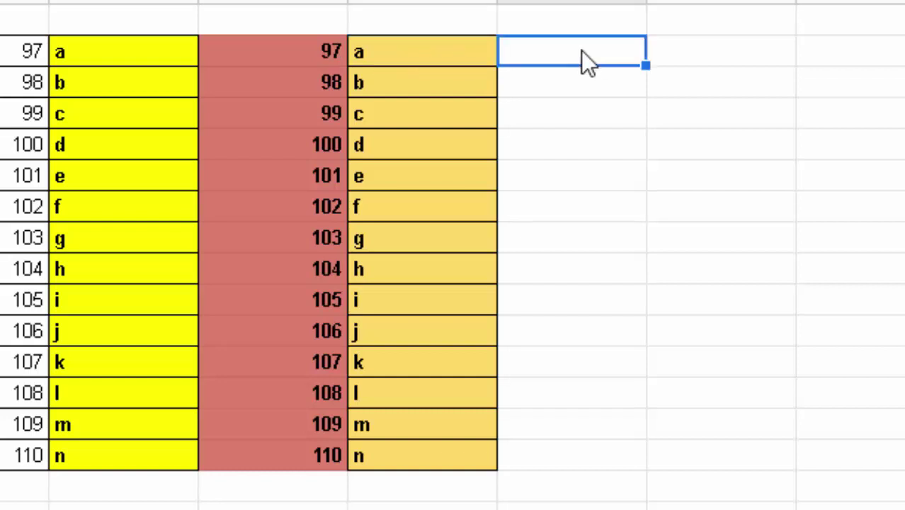
{"action": "type", "text": "=un"}
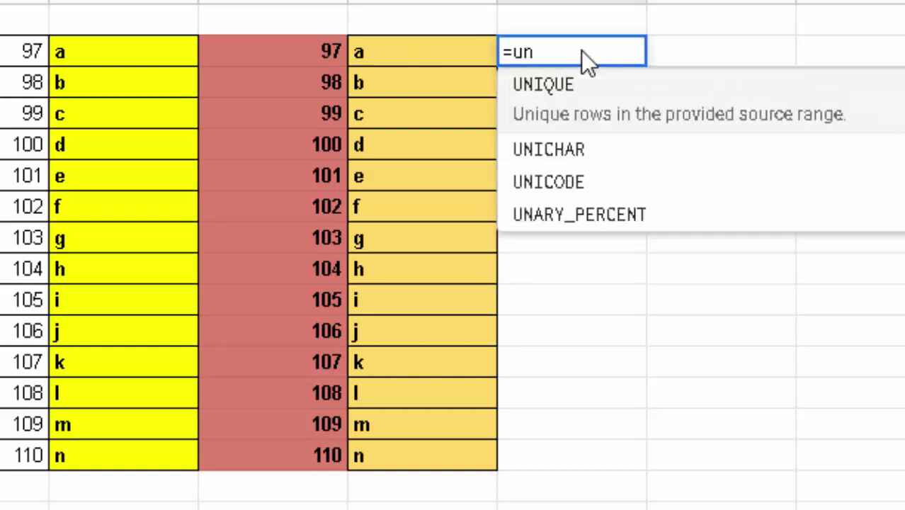
{"action": "type", "text": "ic"}
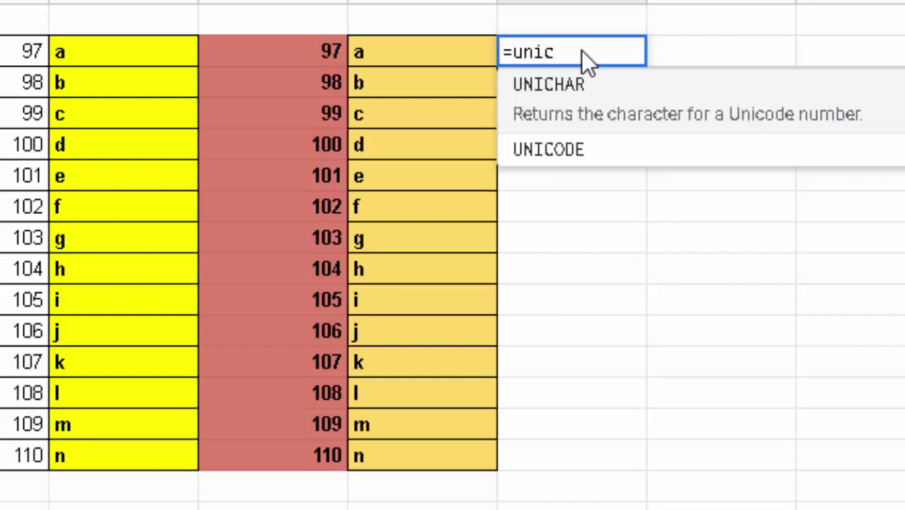
{"action": "type", "text": "ode"}
{"action": "key", "text": "Tab"}
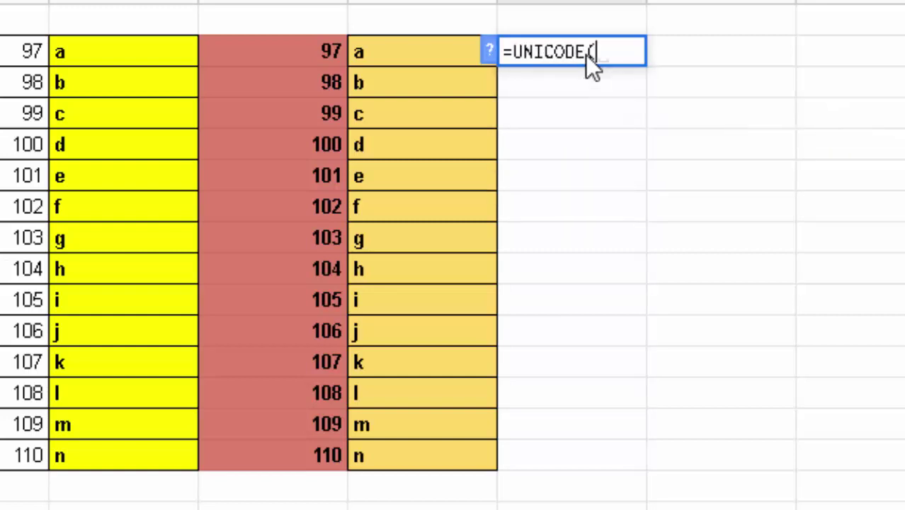
{"action": "left_click", "coordinate": [435, 56]}
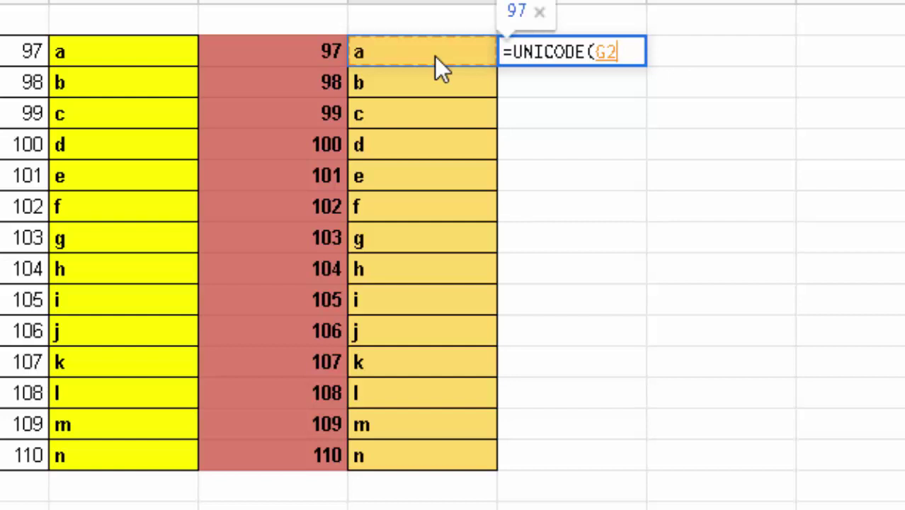
{"action": "type", "text": ")"}
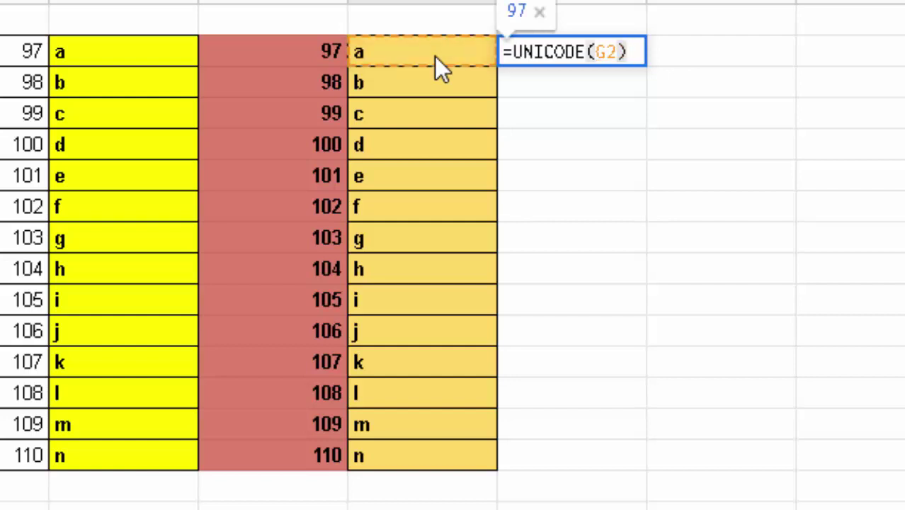
{"action": "key", "text": "Return"}
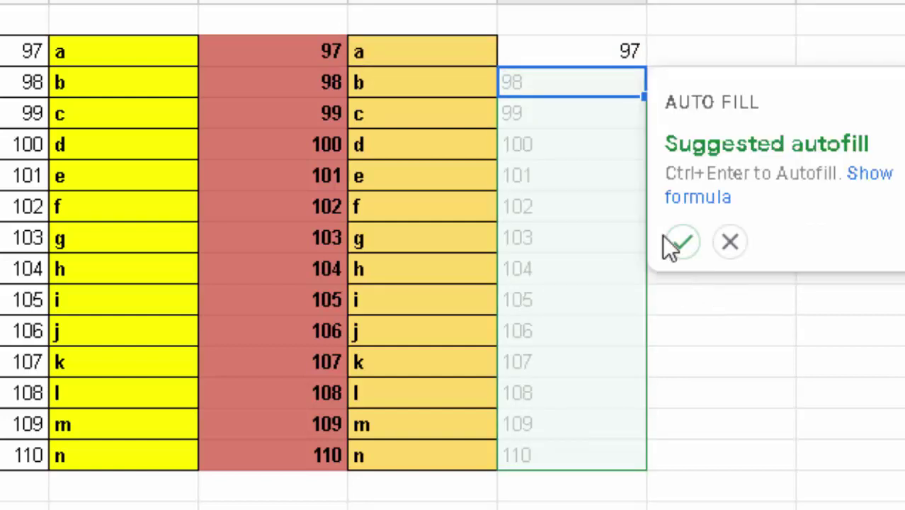
{"action": "left_click", "coordinate": [682, 242]}
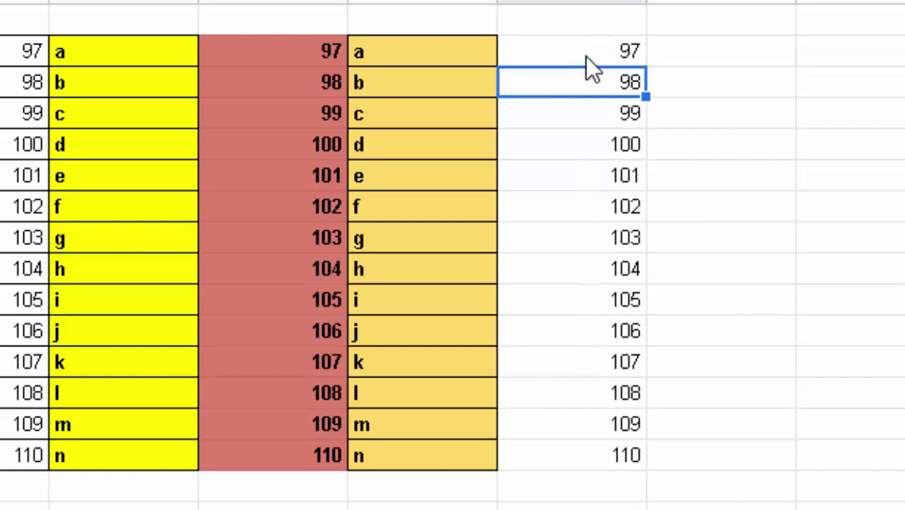
- Apply black All borders to every cell of the 97–110 UNICODE codes column
{"action": "left_click_drag", "start_coordinate": [594, 46], "coordinate": [588, 446]}
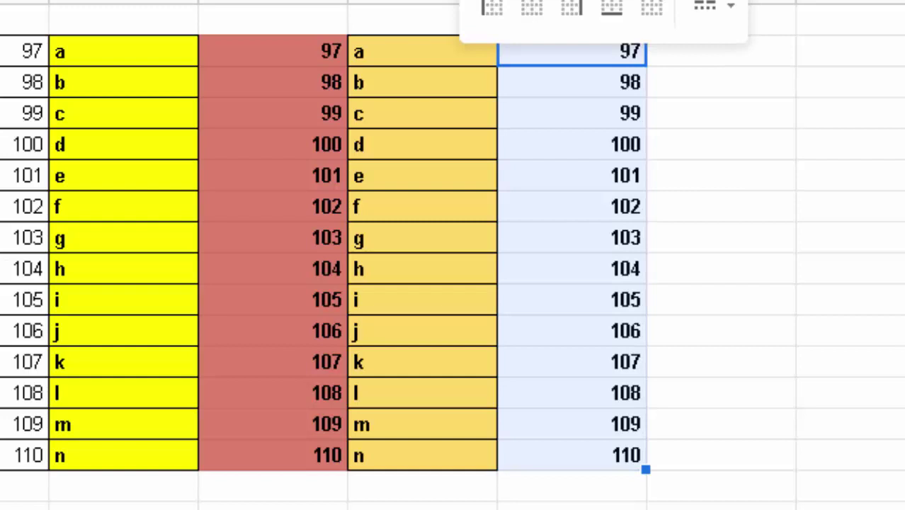
{"action": "left_click", "coordinate": [492, 8]}
{"action": "left_click", "coordinate": [740, 427]}
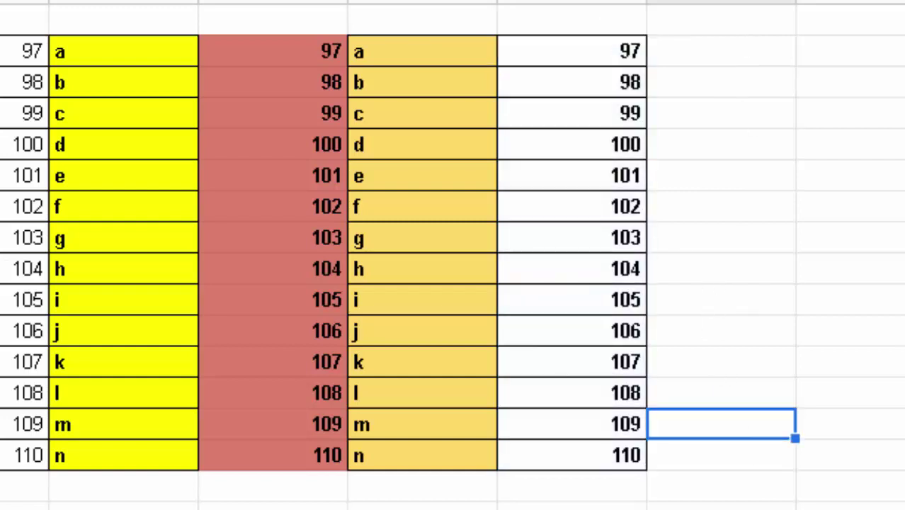